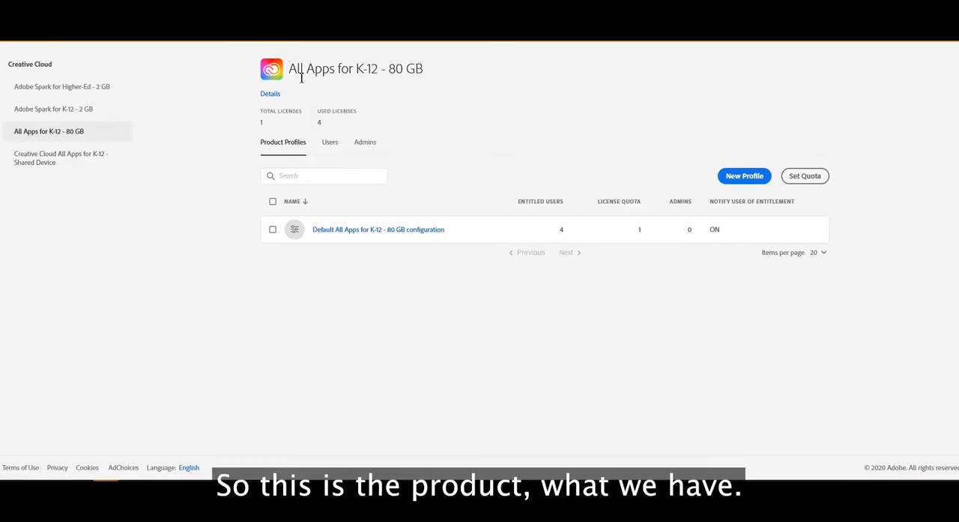
- Review the included applications and services in the details of the All Apps for K-12 - 80 GB product
drag(297, 69, 430, 80)
click(431, 80)
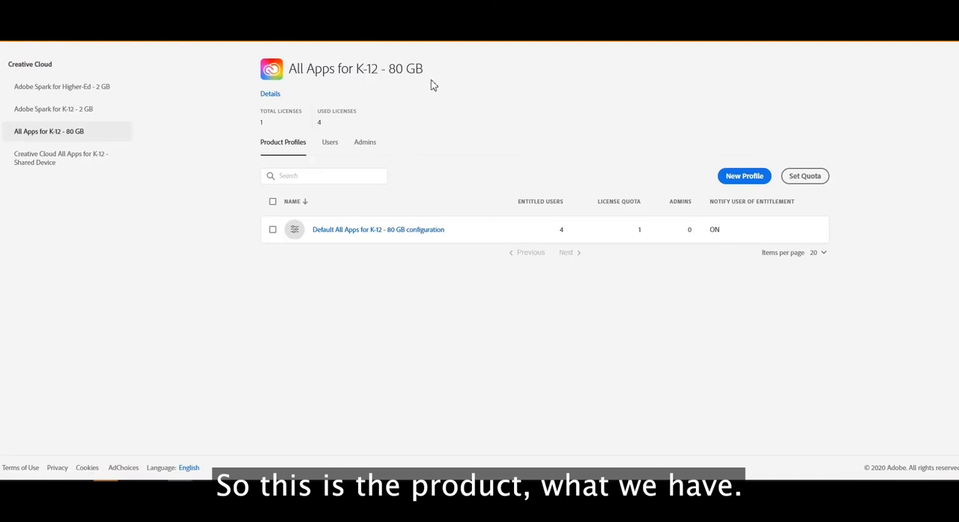
click(271, 94)
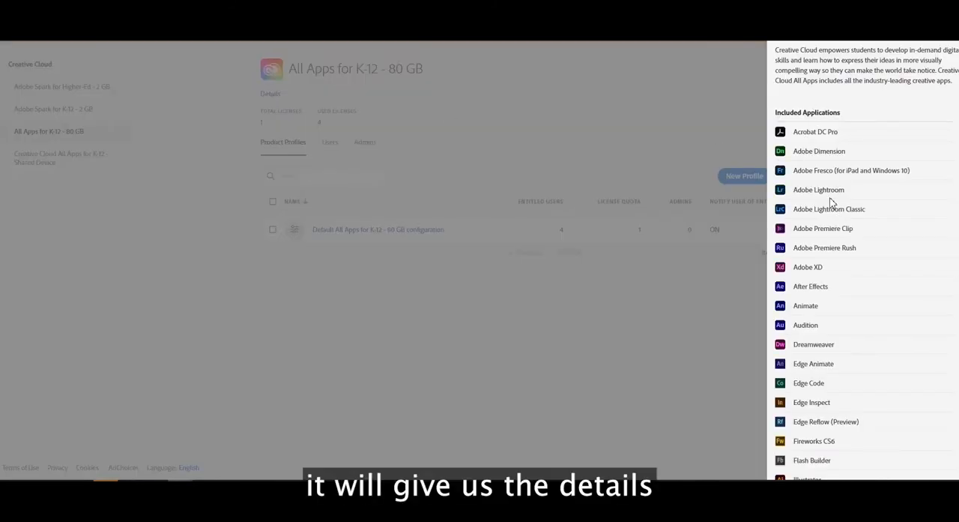
scroll(831, 208, down, 7)
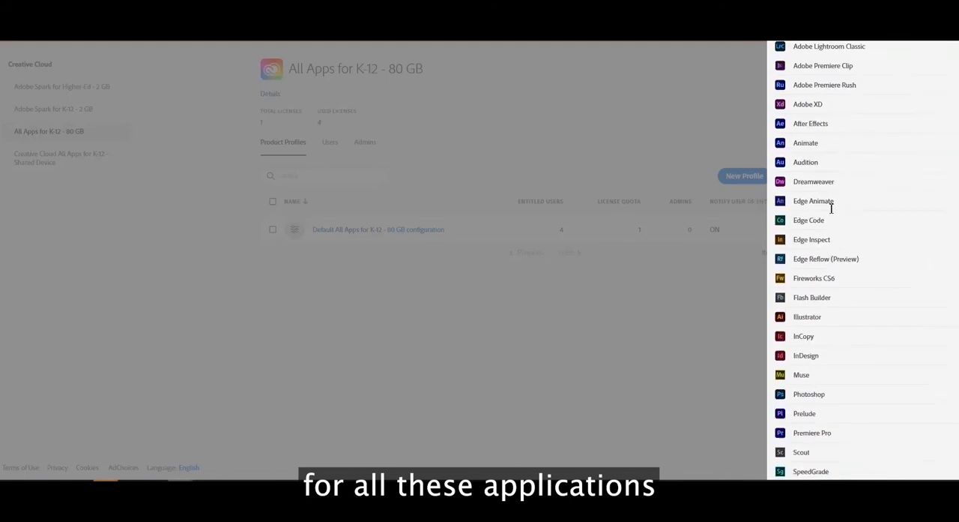
scroll(839, 272, up, 10)
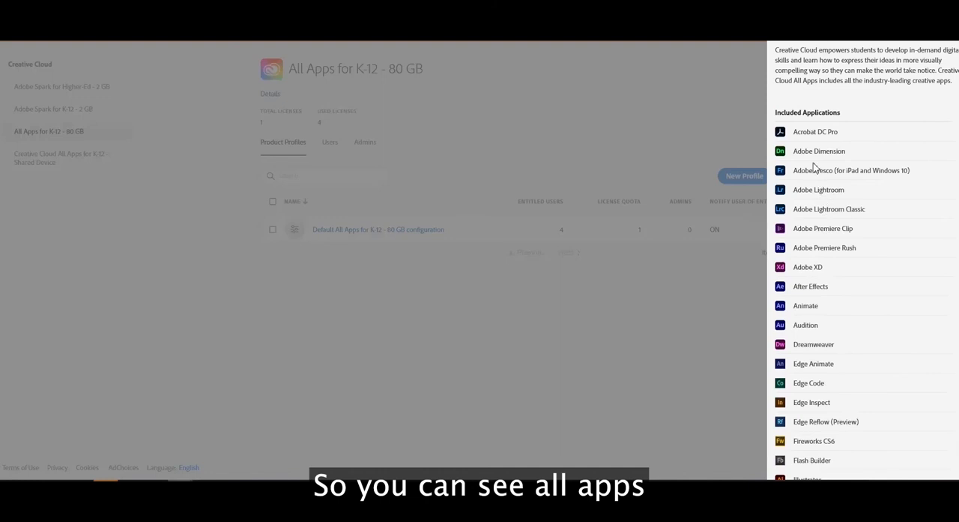
scroll(816, 217, down, 8)
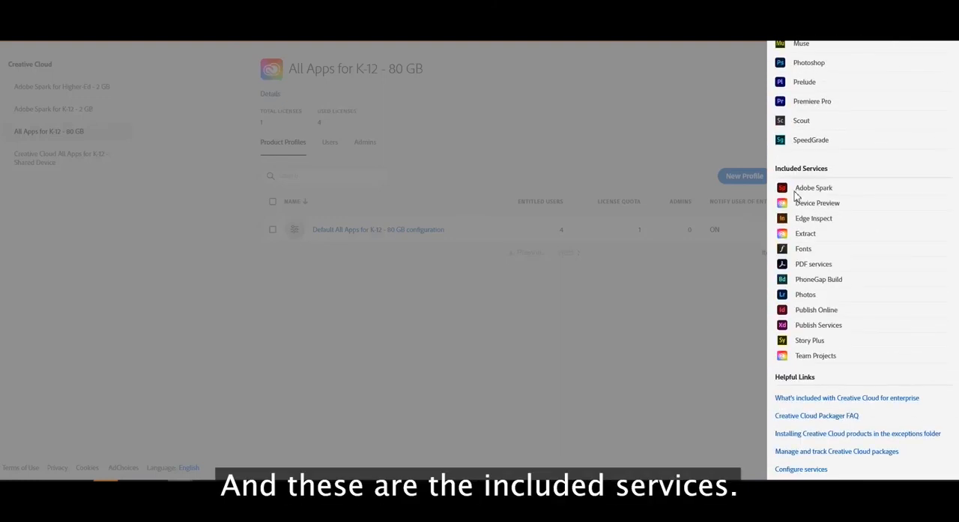
click(691, 349)
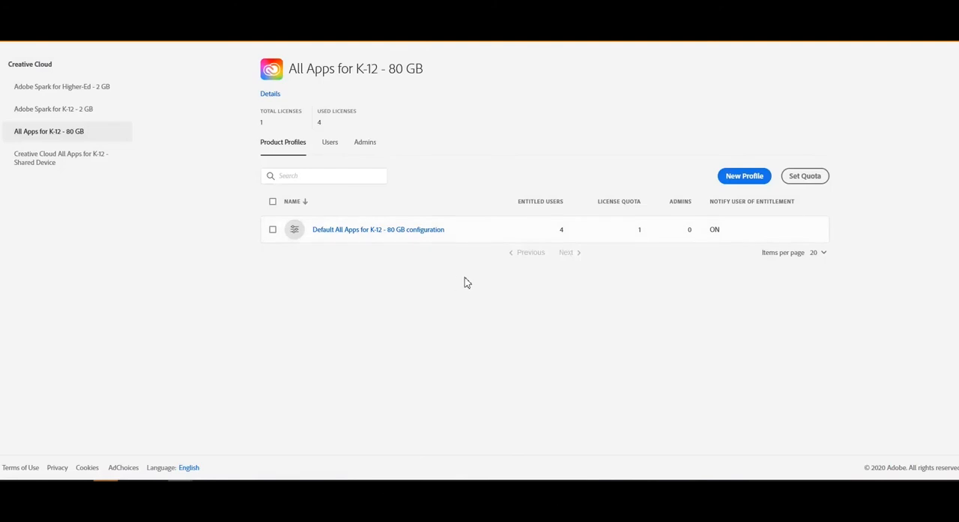
- Start a new product profile named Test, leaving the description empty and user notifications on
click(741, 181)
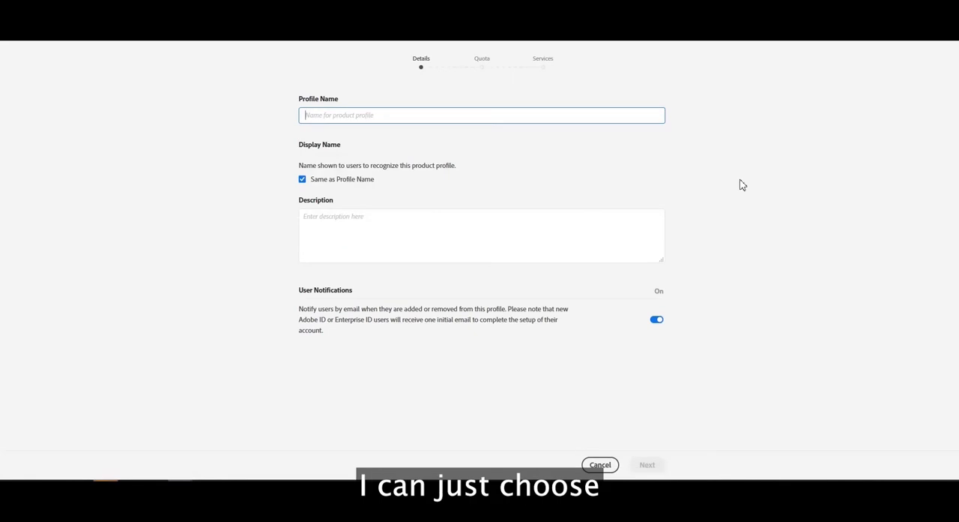
text(Test)
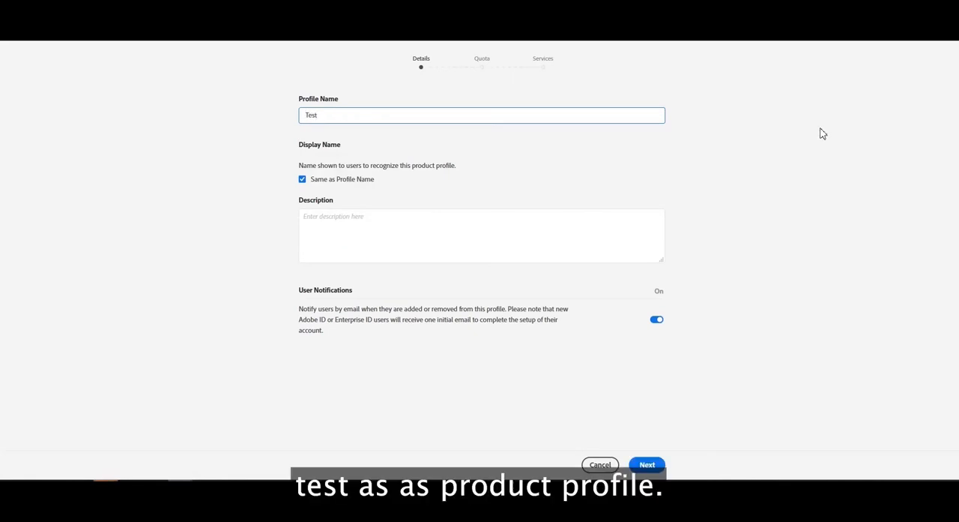
click(359, 233)
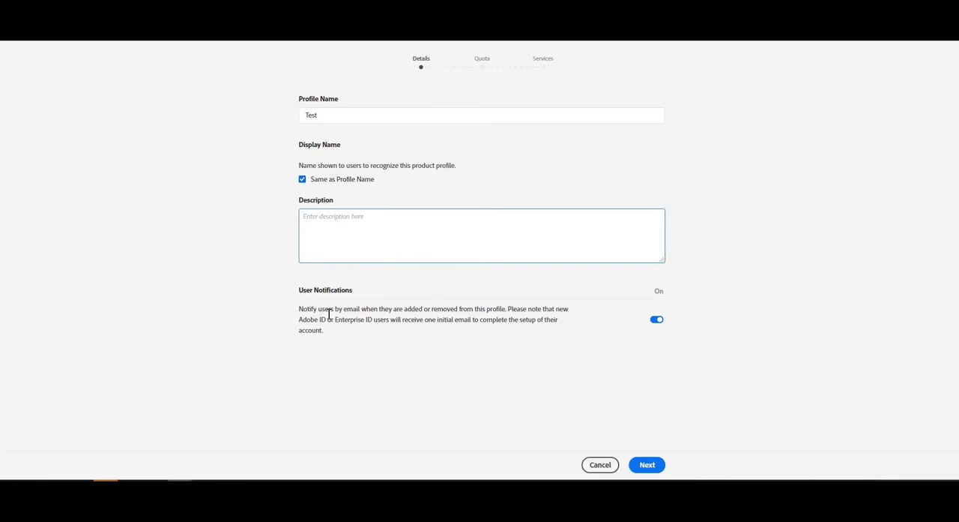
drag(297, 314, 496, 338)
click(503, 332)
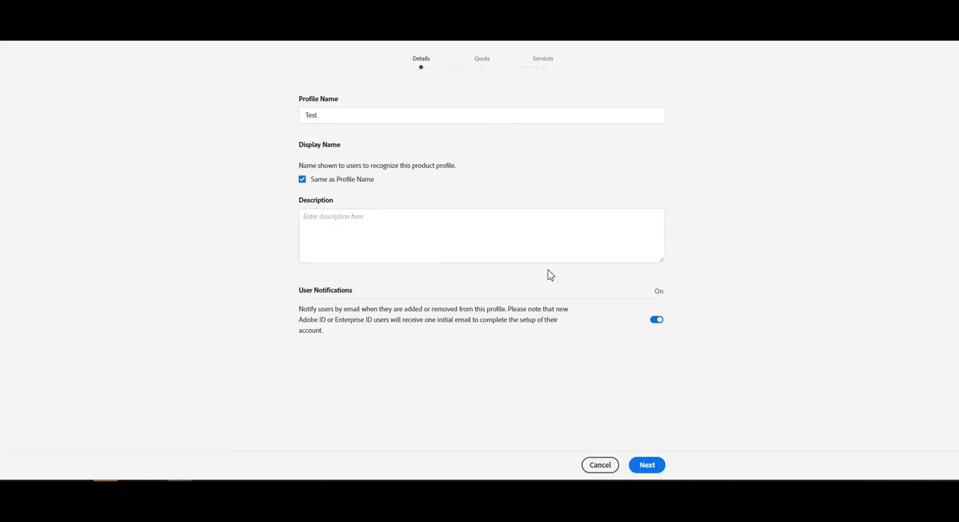
click(657, 323)
click(658, 320)
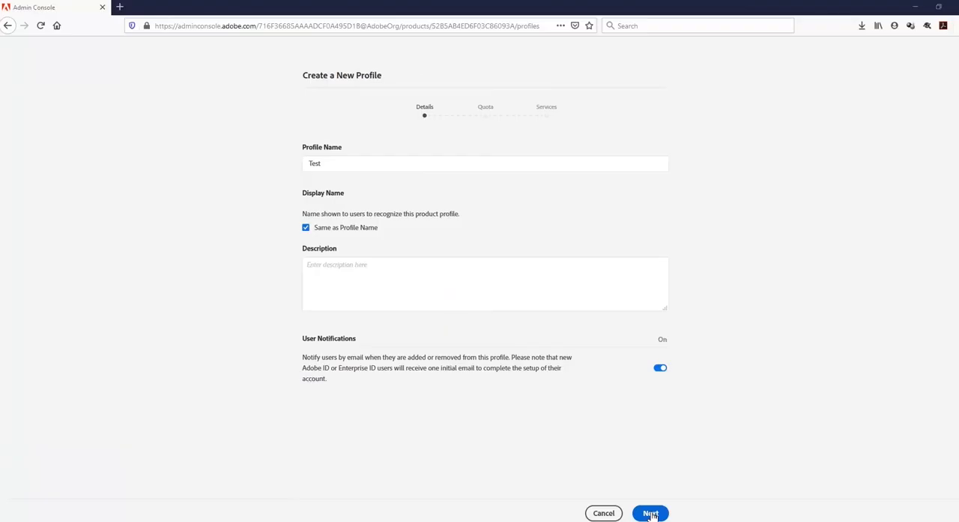
click(651, 512)
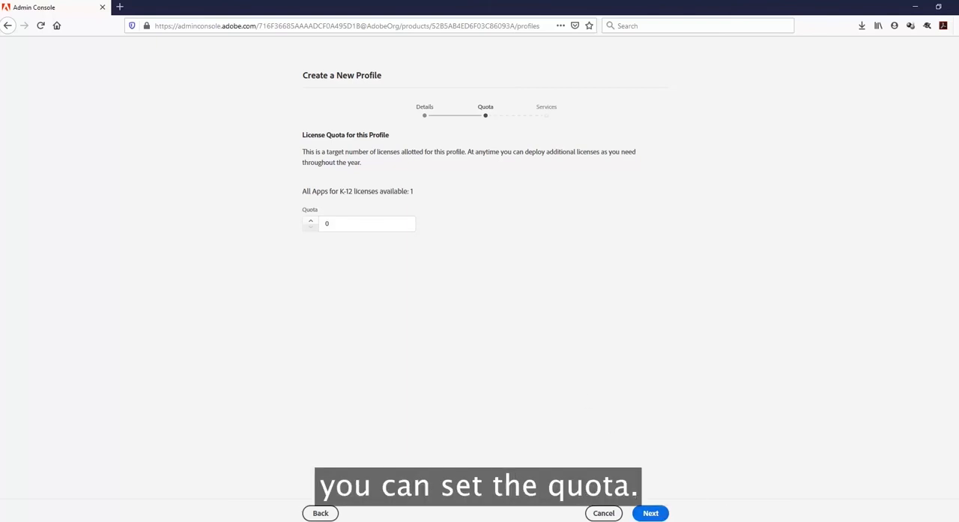
- Disable the Extract, PhoneGap Build and Publish Services services for the new profile and finish creating it
click(664, 514)
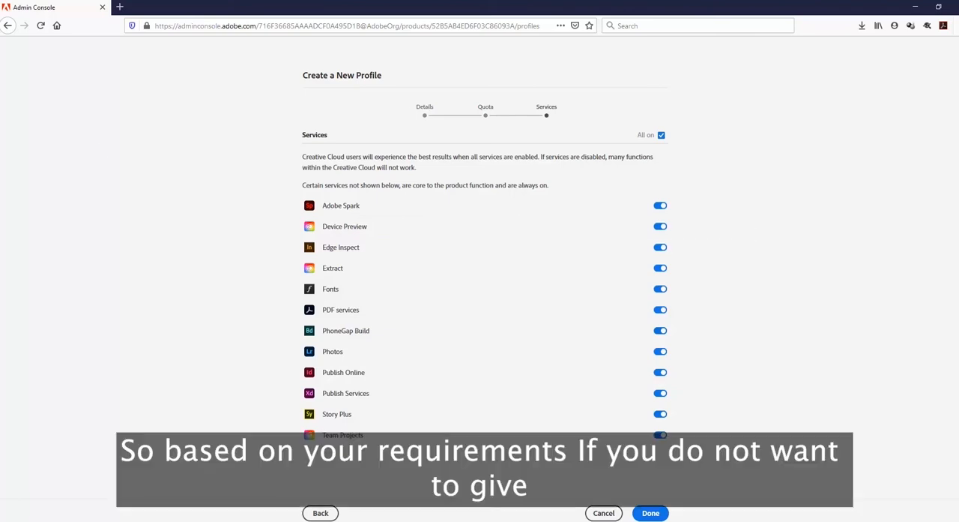
click(661, 271)
click(661, 331)
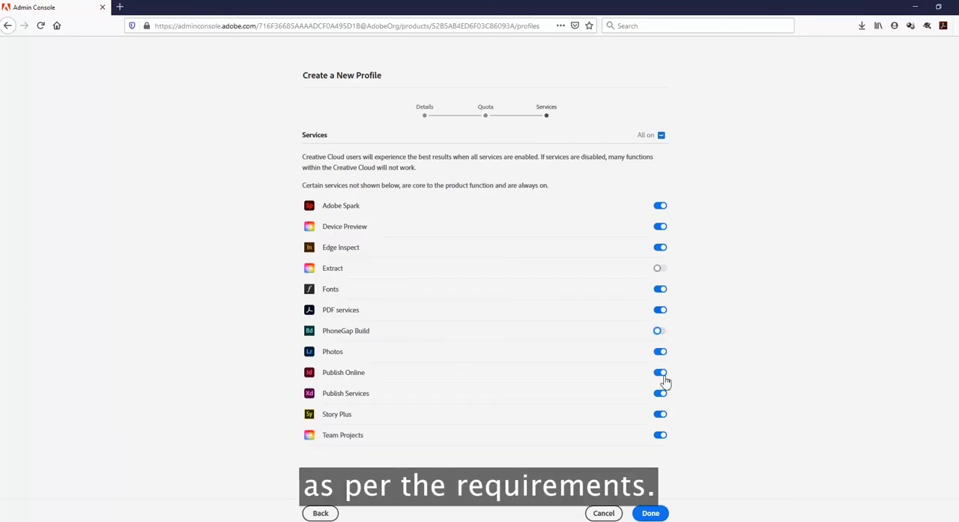
click(660, 393)
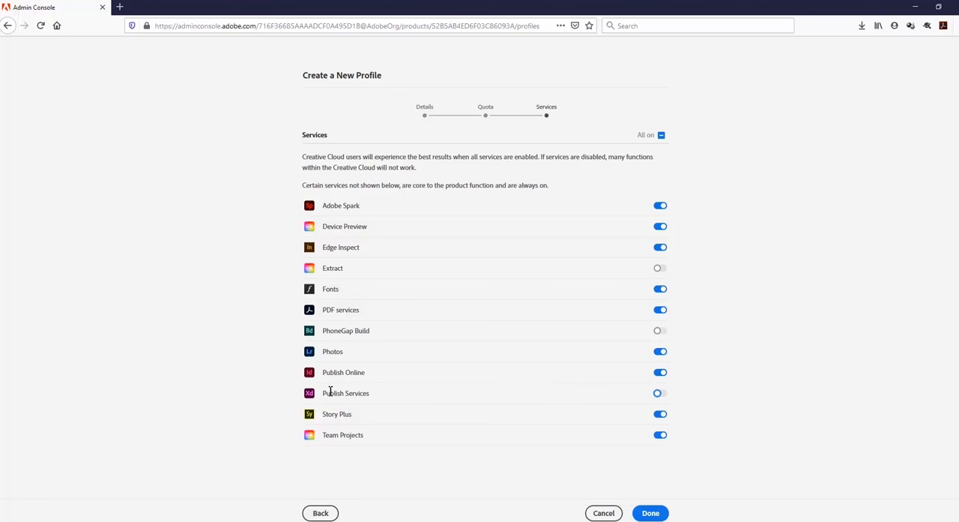
drag(323, 393, 586, 398)
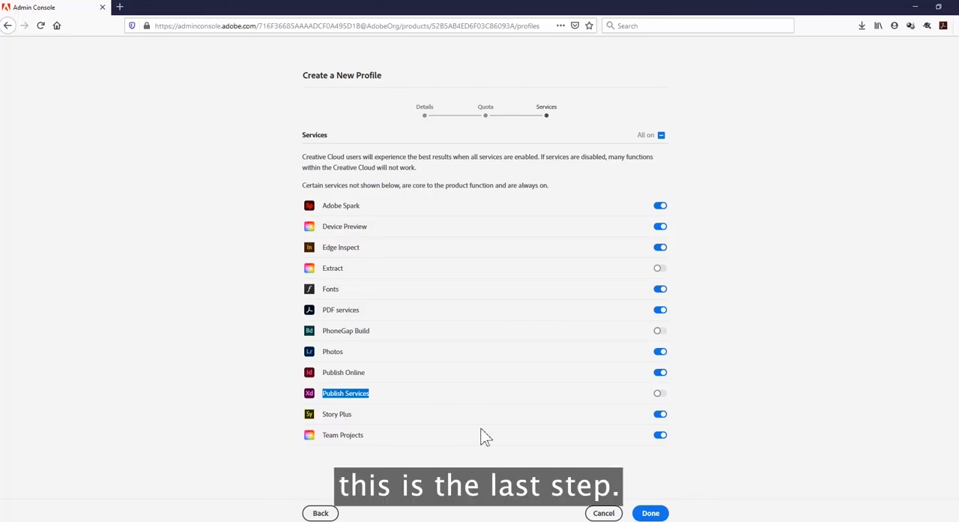
click(649, 515)
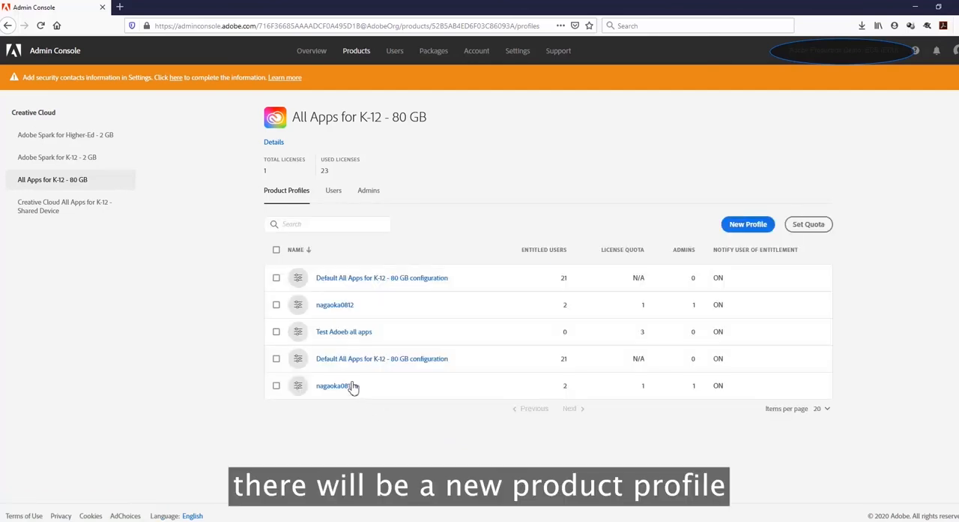
- Enable Publish Services in the settings of the Test Adoeb all apps profile and save the change
click(332, 334)
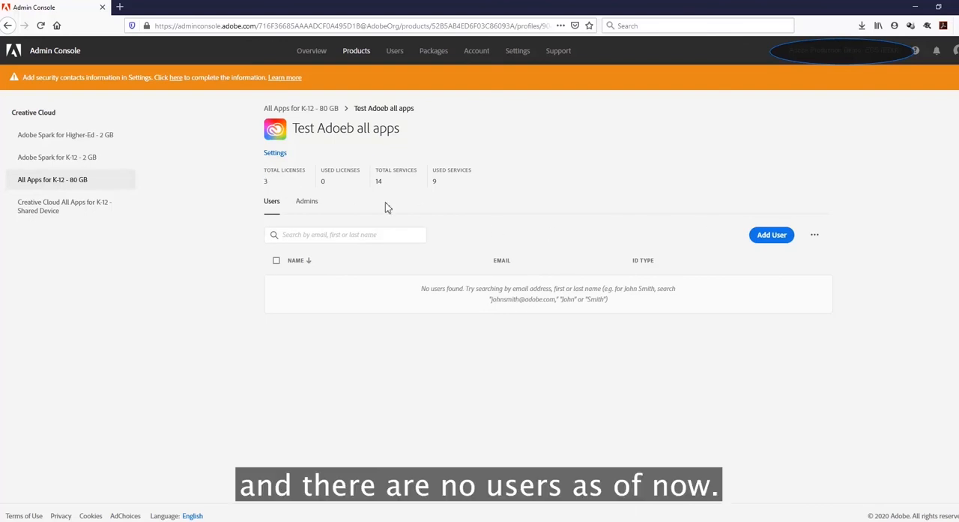
click(276, 154)
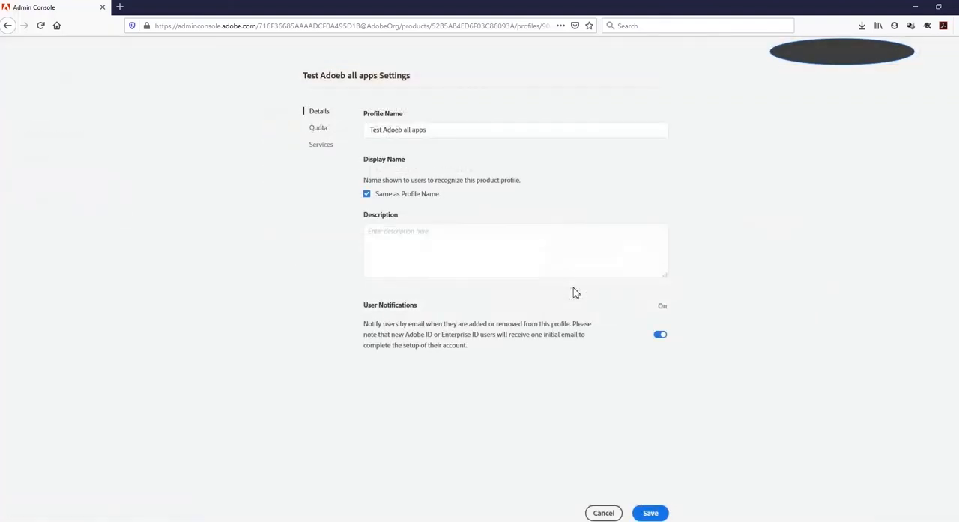
click(322, 146)
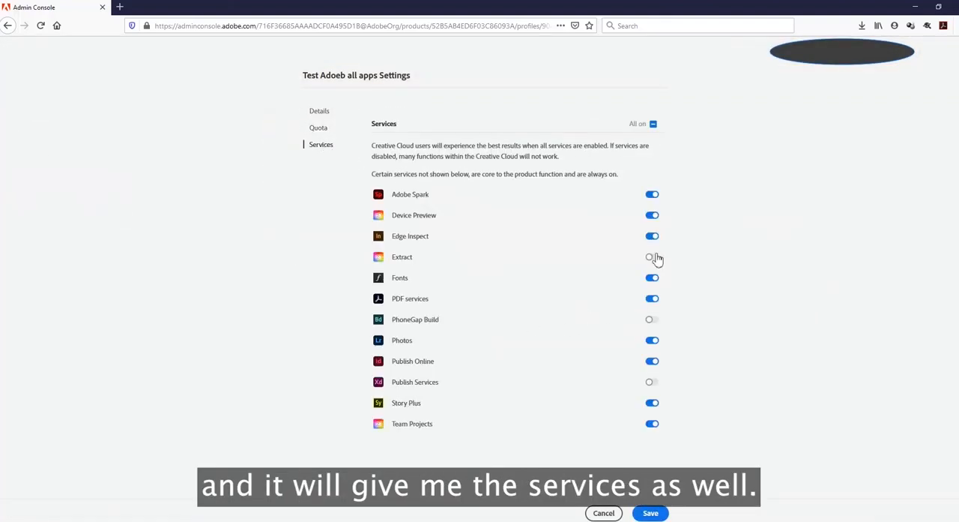
click(650, 384)
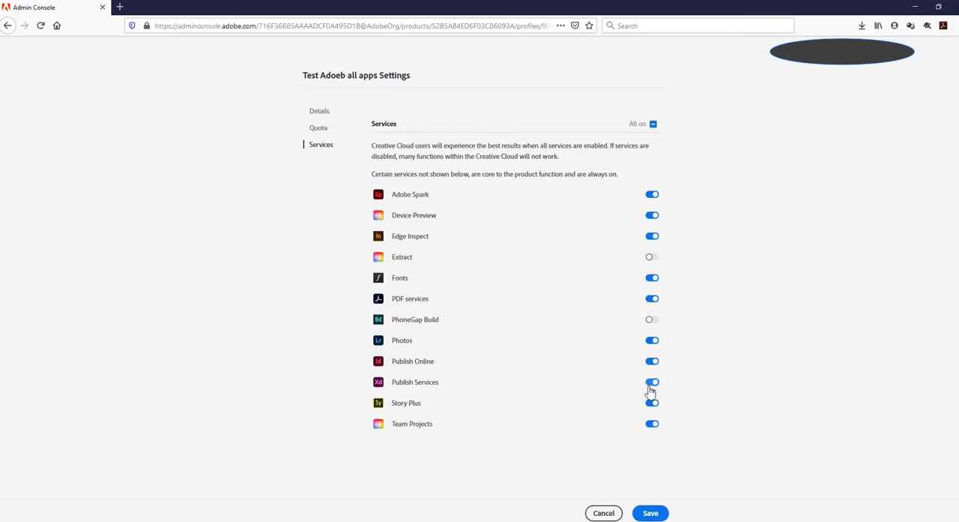
click(651, 513)
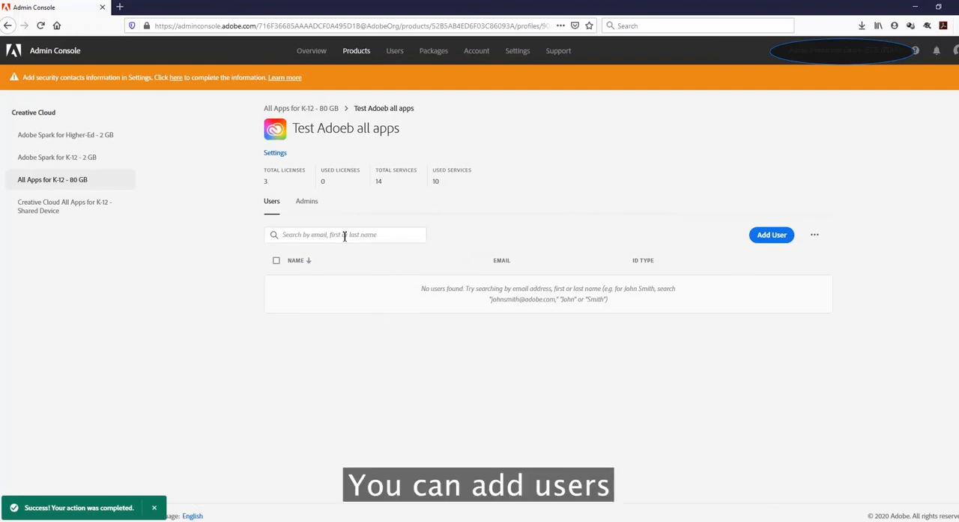
- View the profile's single-user form without adding anyone, and download the CSV template for adding users in bulk
click(778, 241)
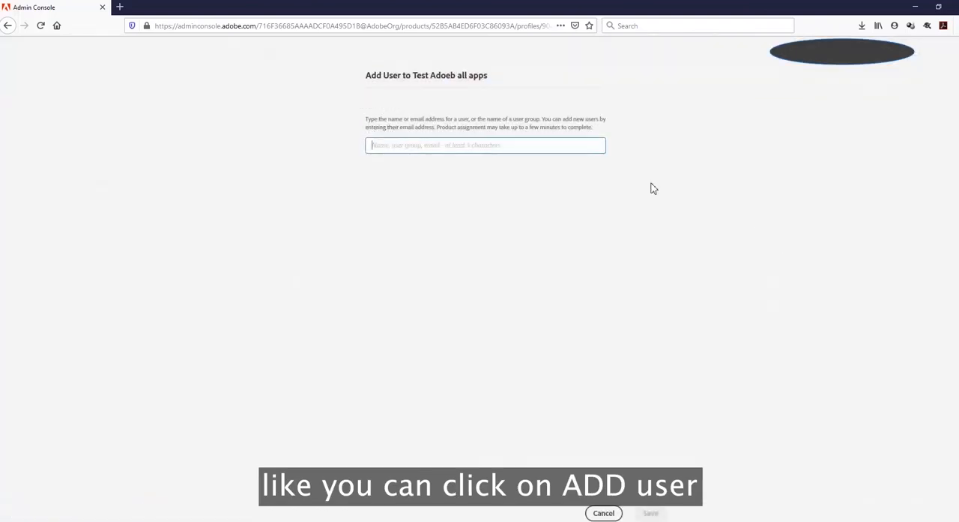
click(603, 513)
click(814, 235)
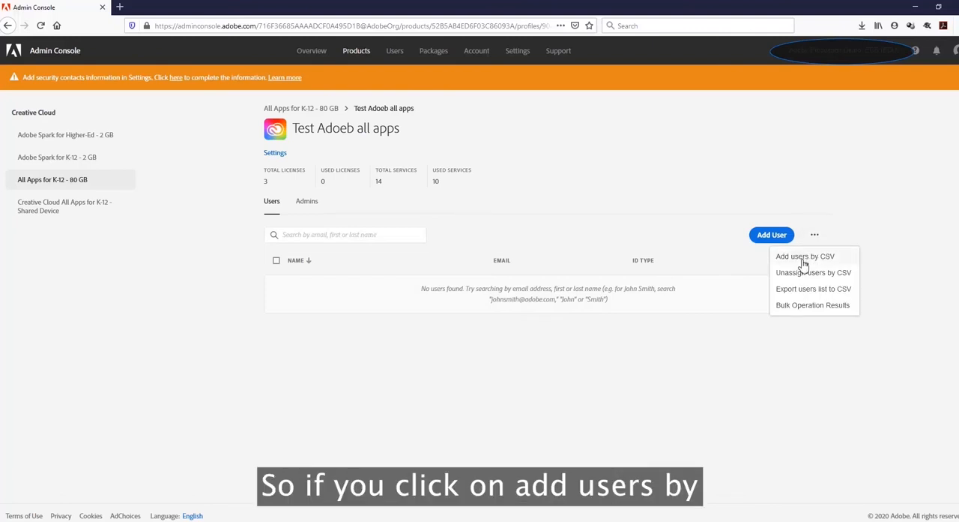
click(804, 259)
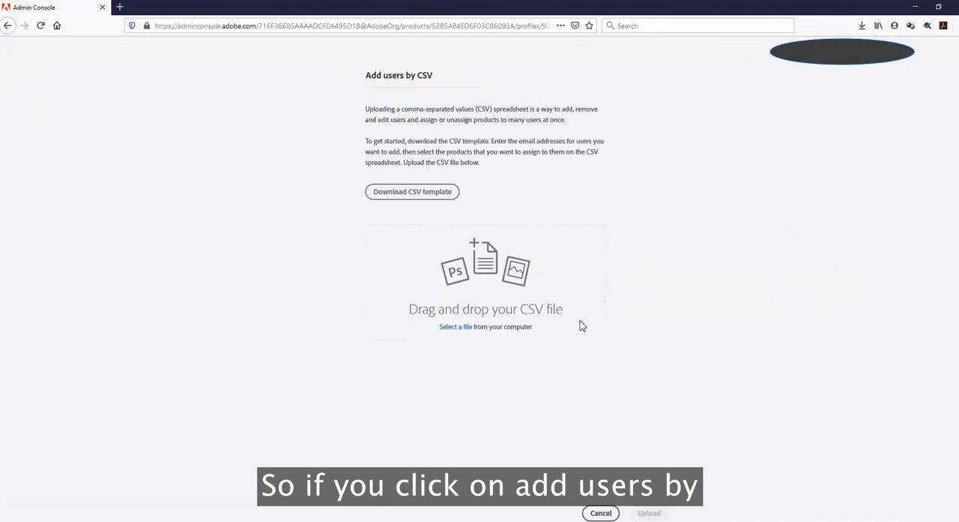
click(402, 192)
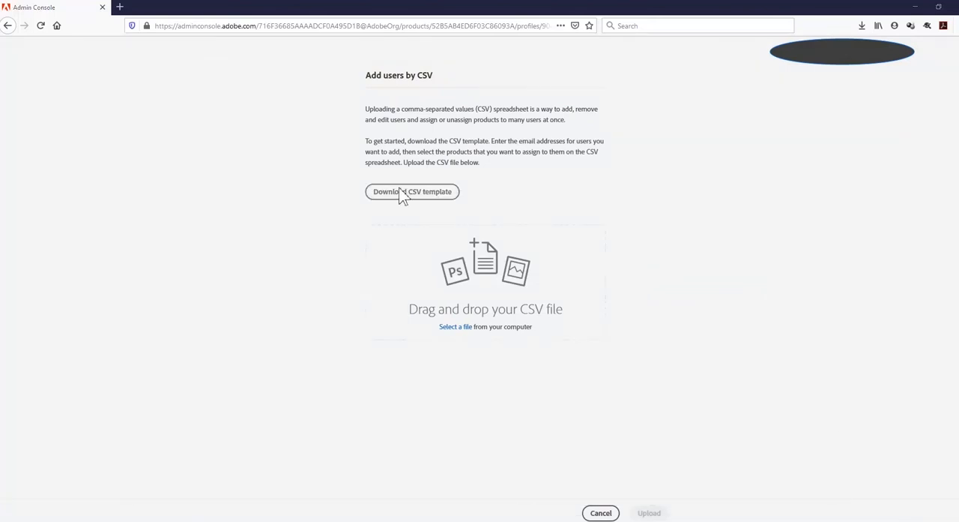
click(603, 513)
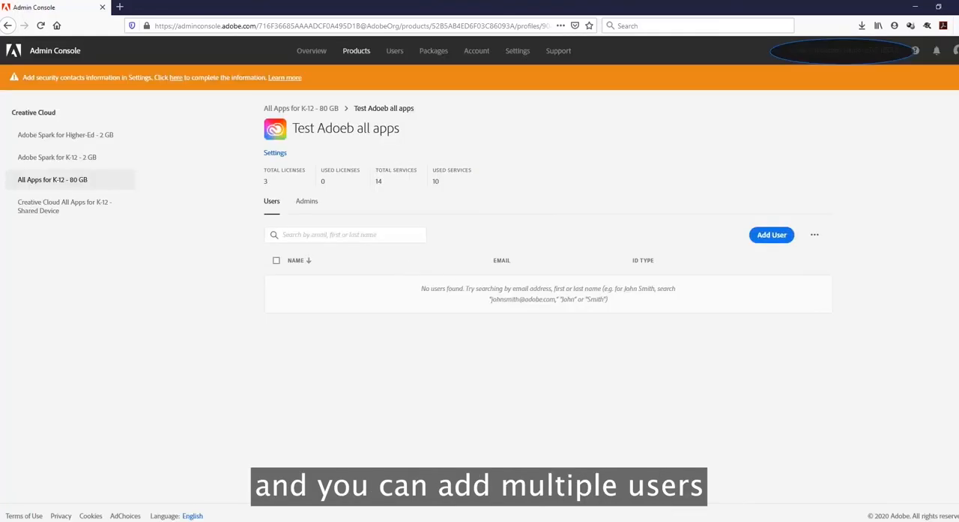